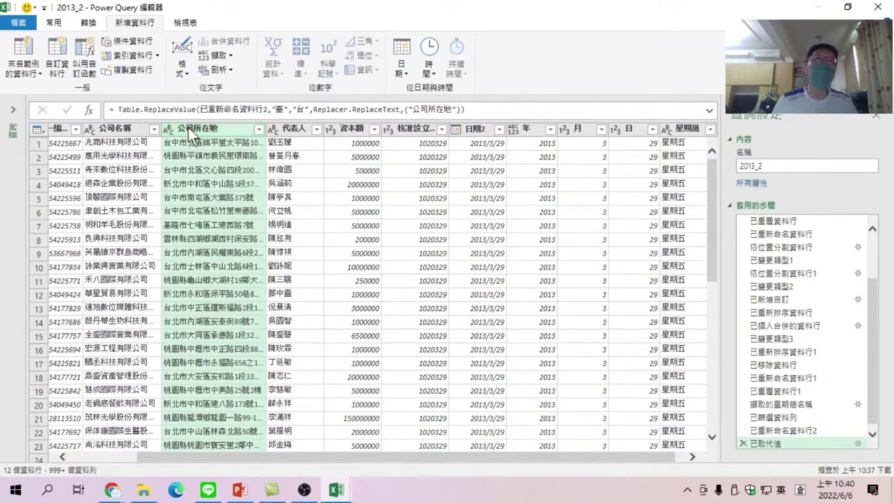
# Duplicate the 公司所在地 column, adding 公司所在地 - 複製 at the end of the table.
pyautogui.rightClick(187, 127)
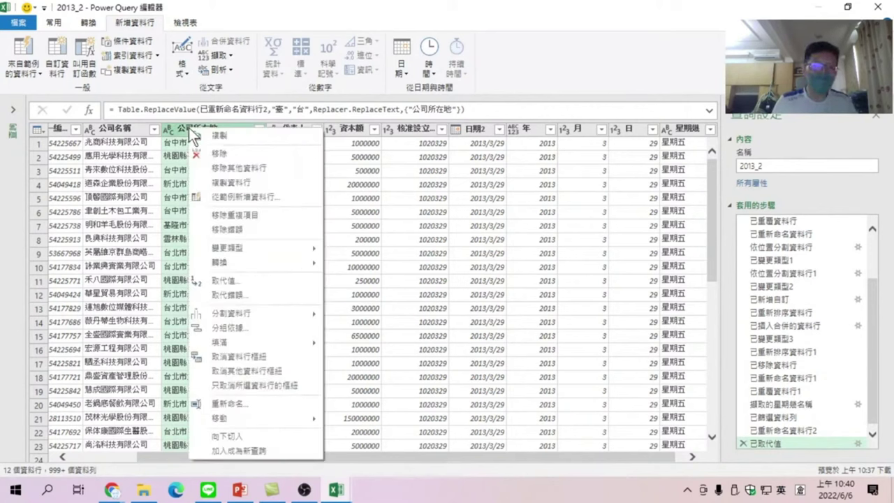
pyautogui.click(227, 182)
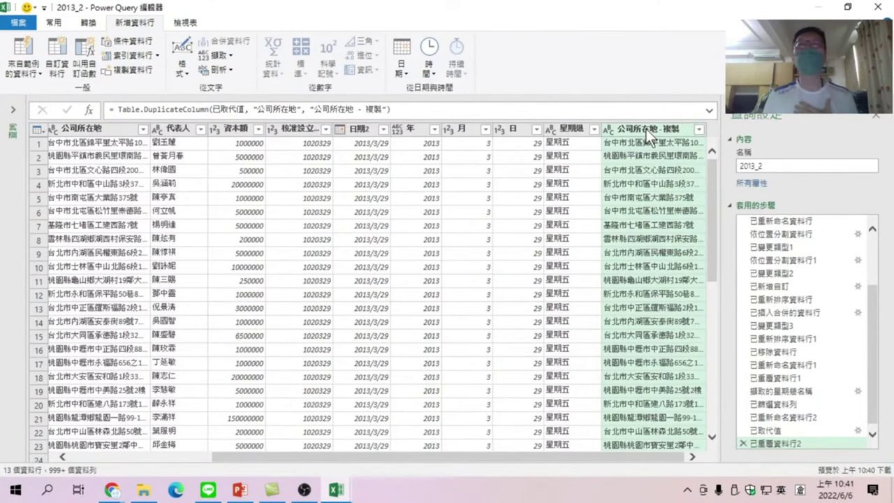
# Rename the 公司所在地 - 複製 column to 地址.
pyautogui.rightClick(646, 129)
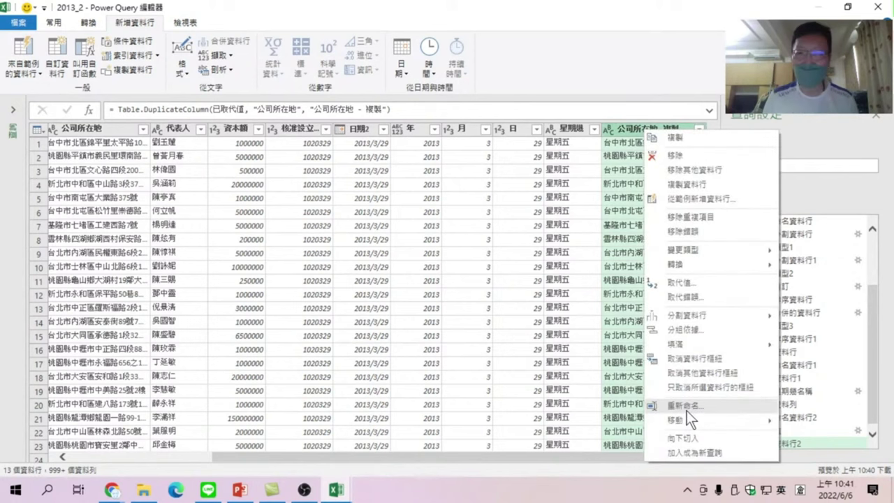
pyautogui.click(687, 409)
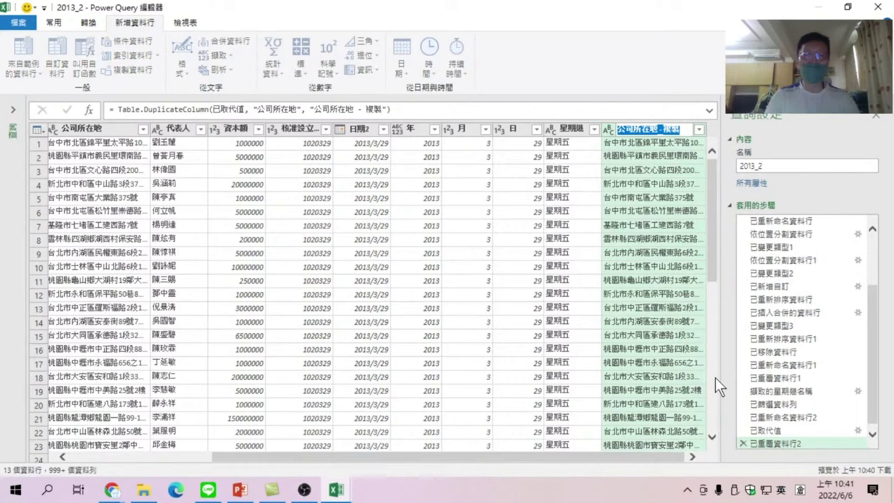
pyautogui.write('地址')
pyautogui.press('Return')
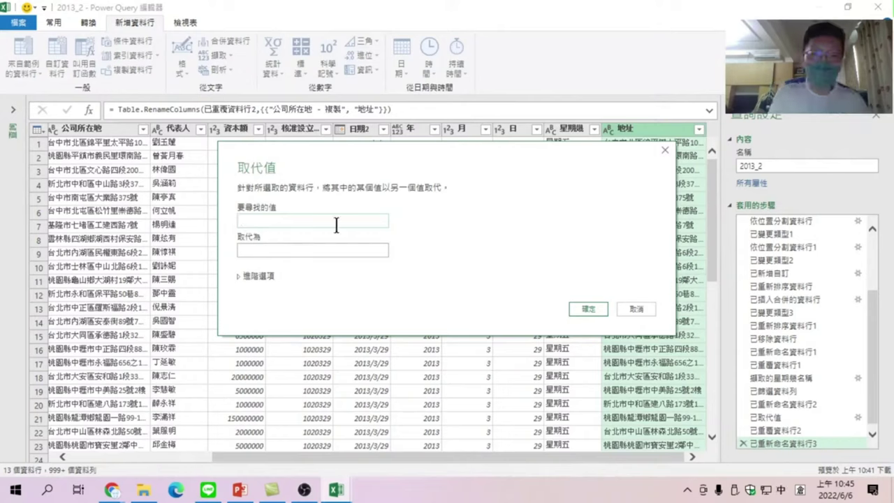
# In the 地址 column, replace 市 with '市,' and 縣 with '縣,'.
pyautogui.write('市')
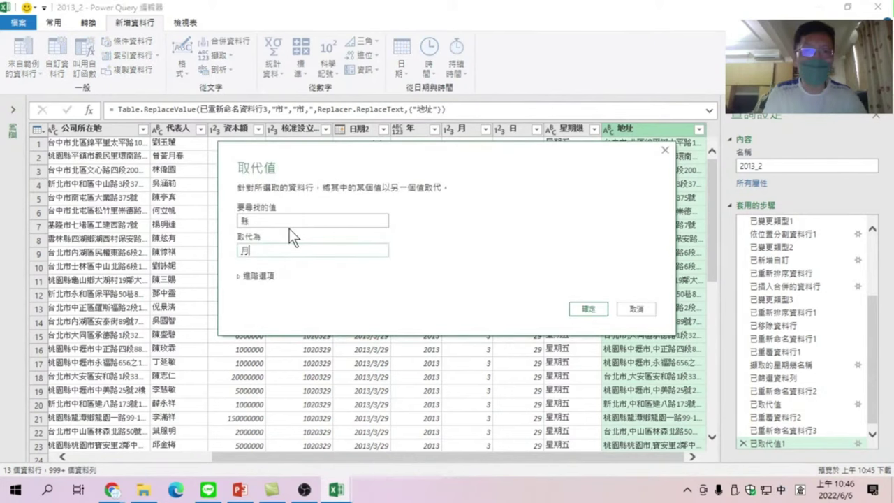
pyautogui.press('Return')
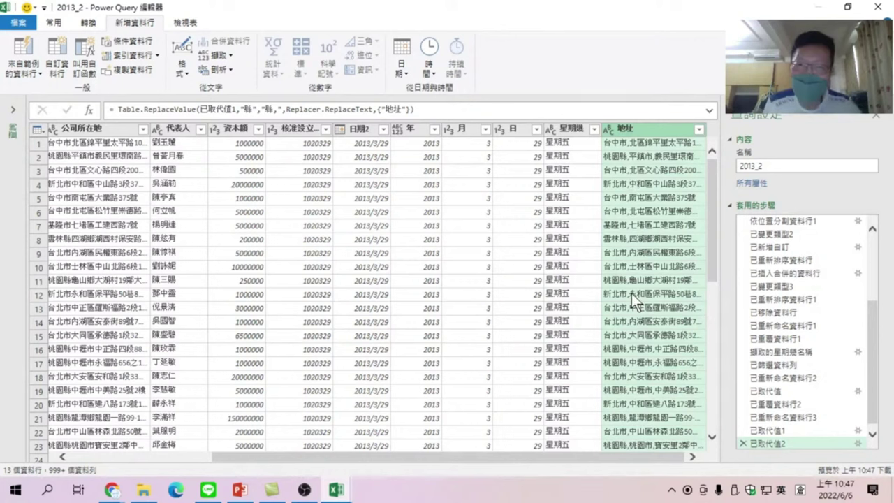
# Bring up the 分割資料行 split options for the 地址 column from the 轉換 ribbon.
pyautogui.rightClick(646, 135)
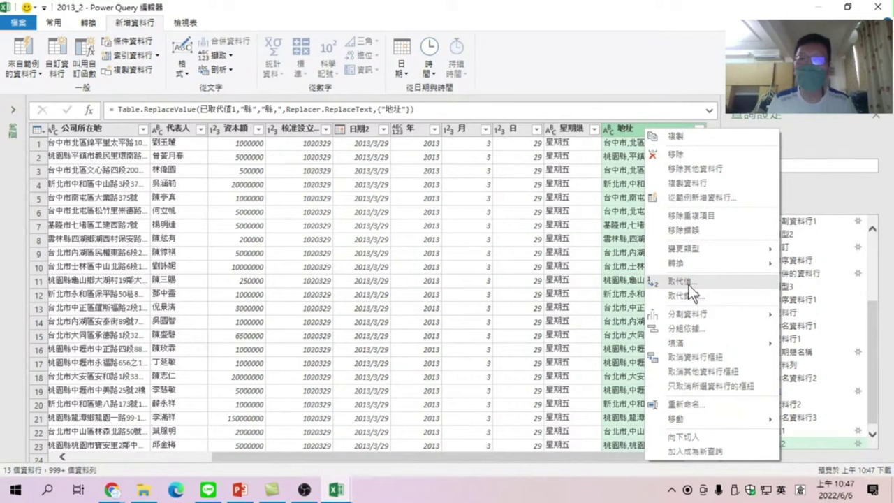
pyautogui.click(642, 132)
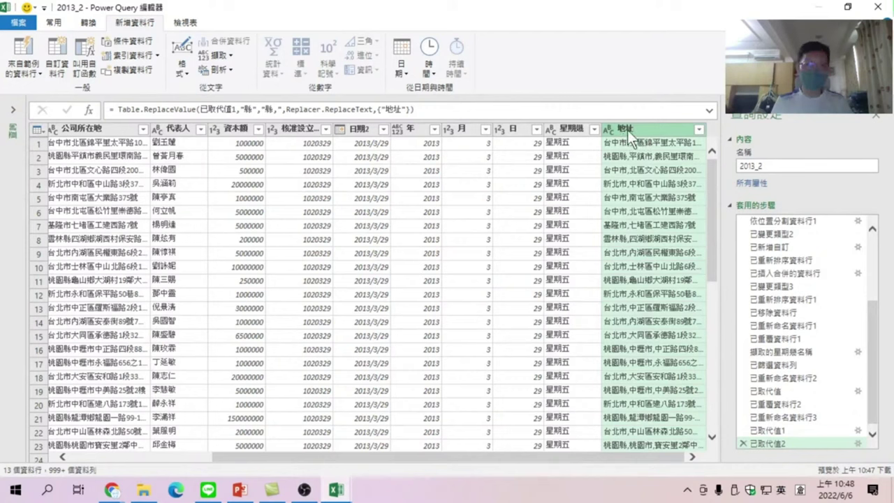
pyautogui.scroll(1, 377, 46)
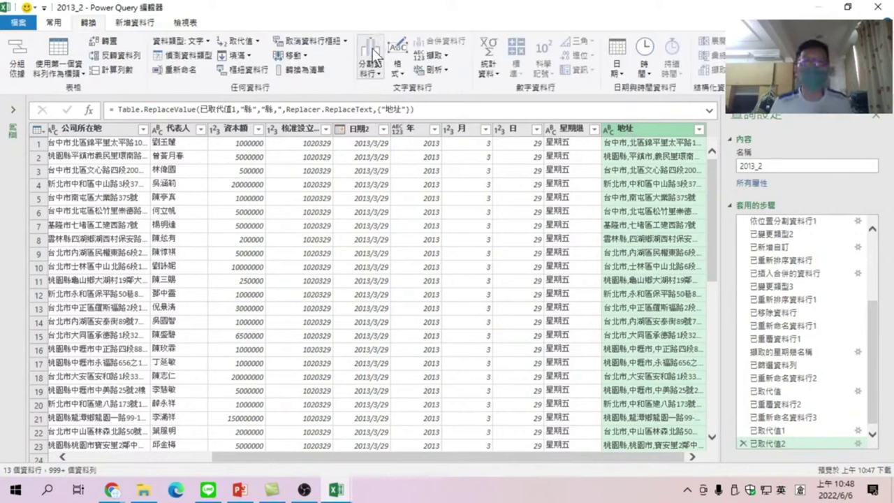
pyautogui.rightClick(652, 129)
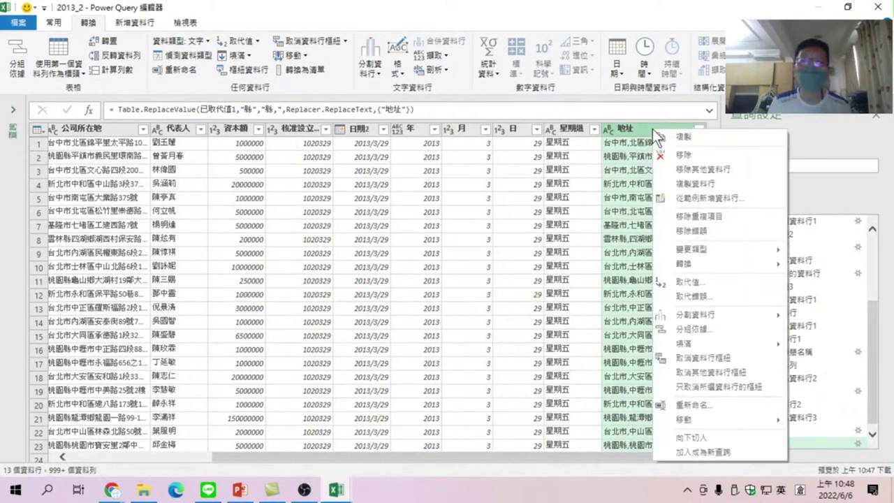
pyautogui.moveTo(718, 310)
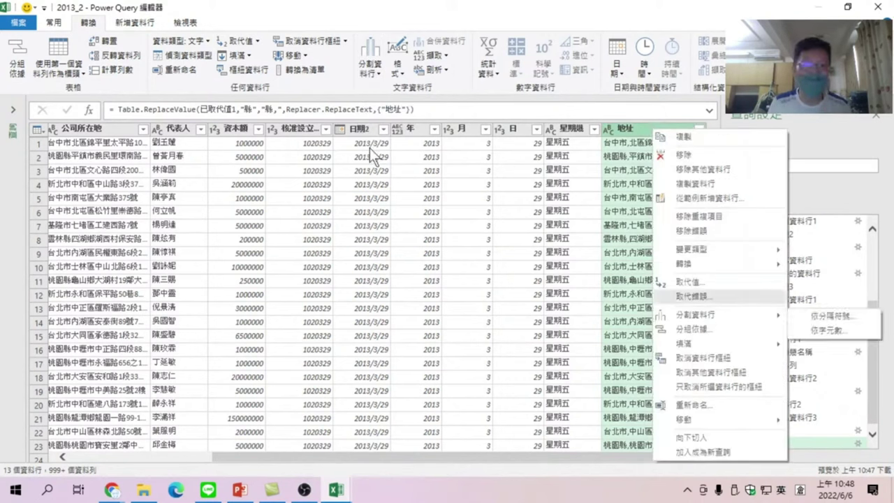
pyautogui.click(370, 56)
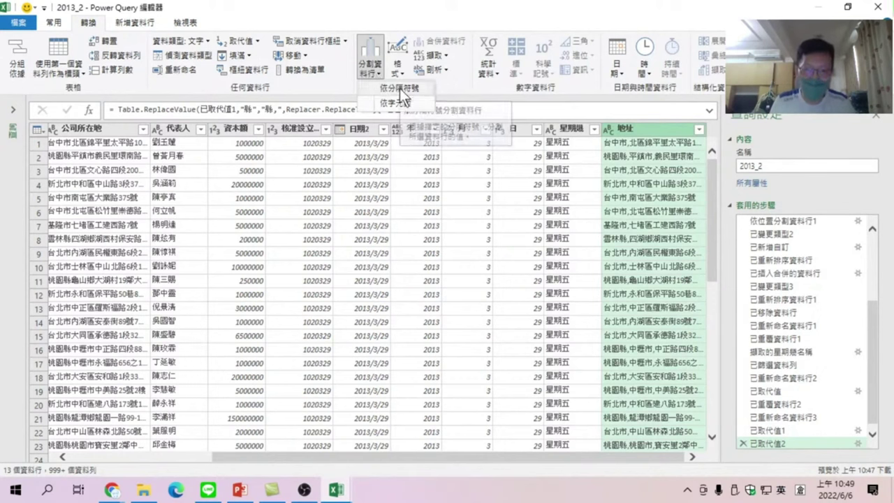
# Split 地址 by comma at the leftmost delimiter into 地址.1 and 地址.2.
pyautogui.click(399, 88)
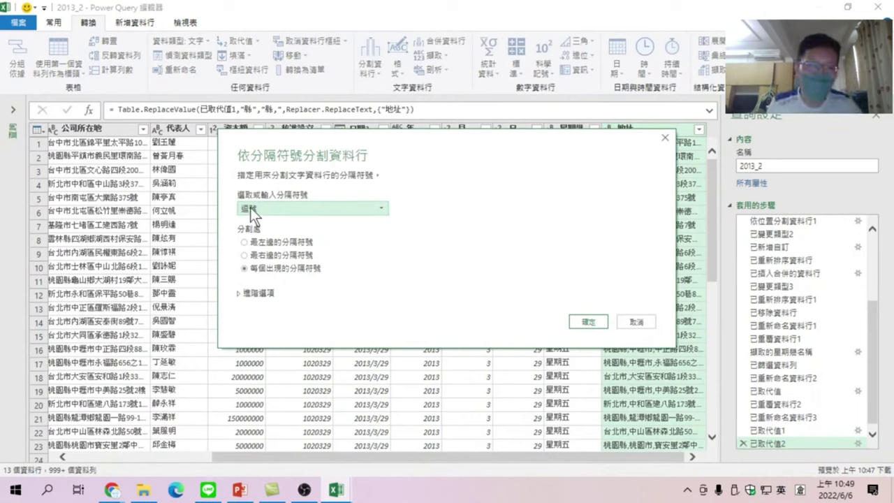
pyautogui.click(248, 241)
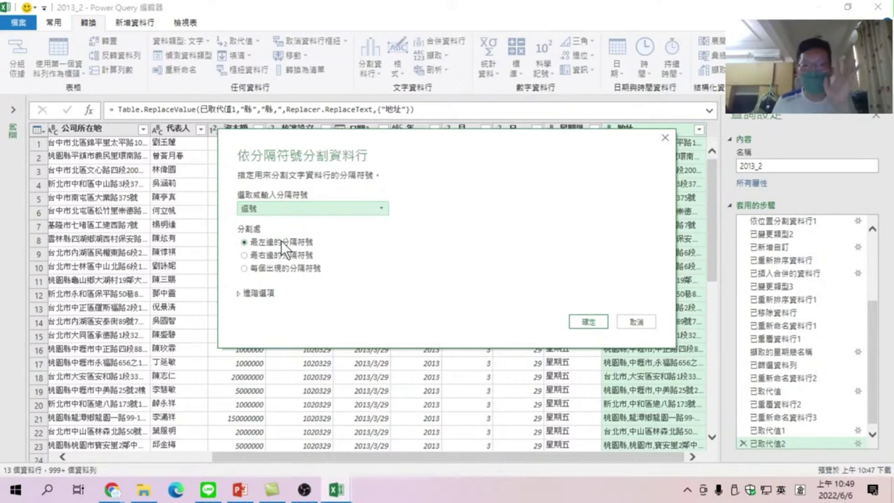
pyautogui.click(595, 320)
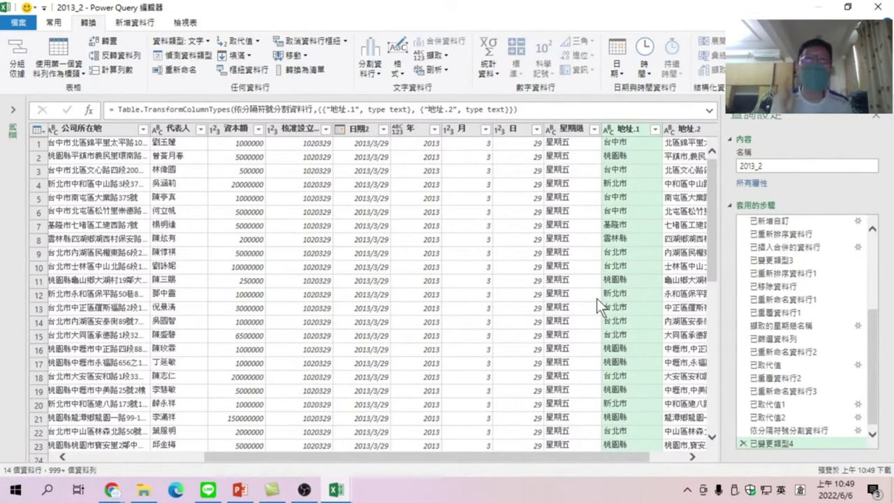
pyautogui.press('Right')
pyautogui.hotkey('alt', 'Down')
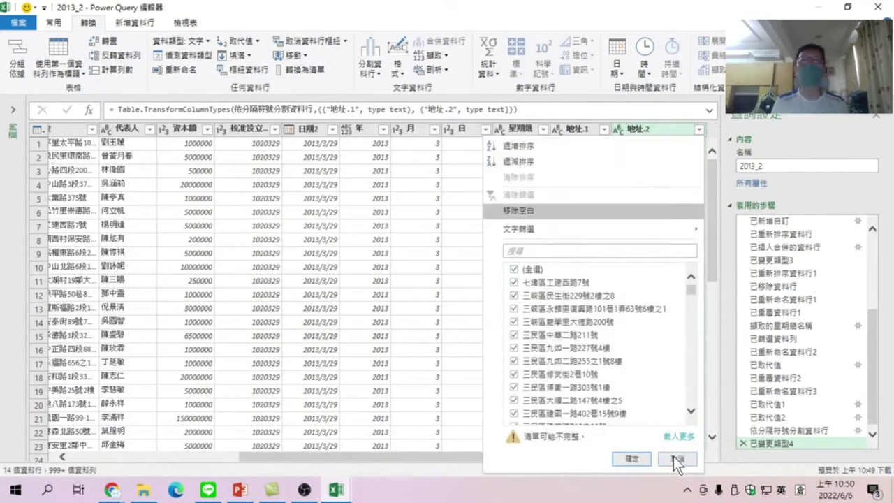
pyautogui.click(676, 438)
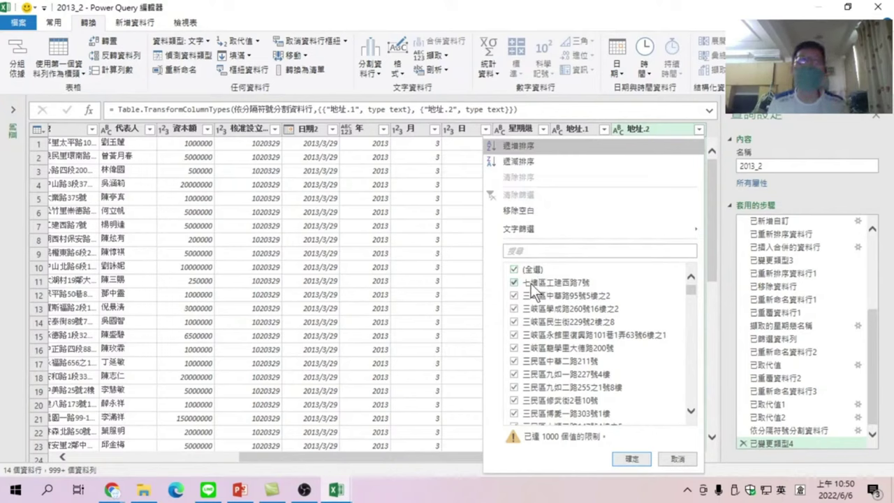
pyautogui.click(675, 458)
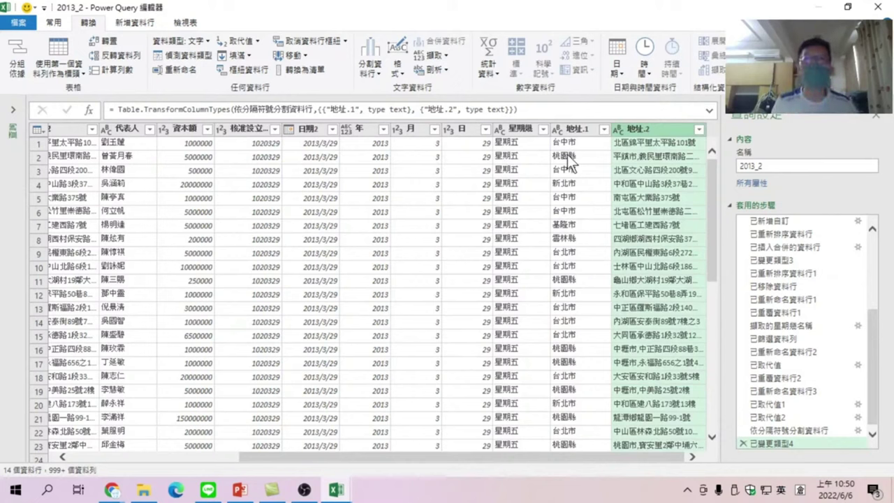
# Rename the 地址.1 column to 縣市.
pyautogui.rightClick(590, 129)
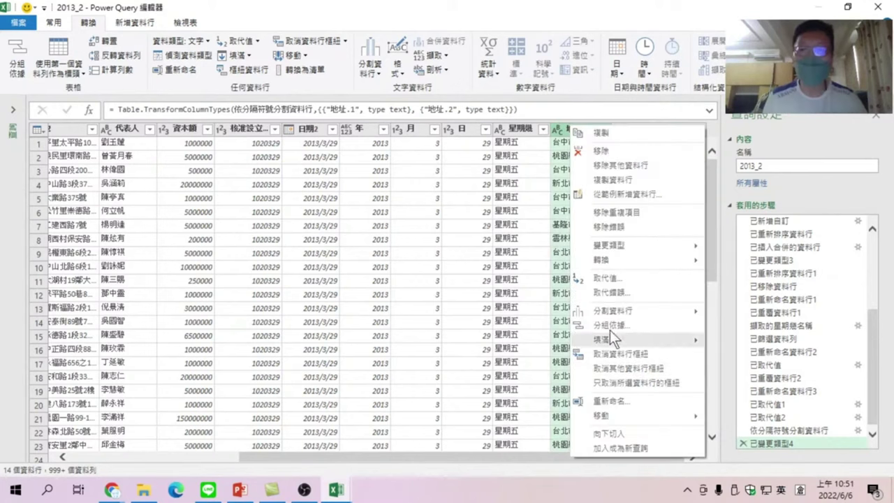
pyautogui.click(617, 397)
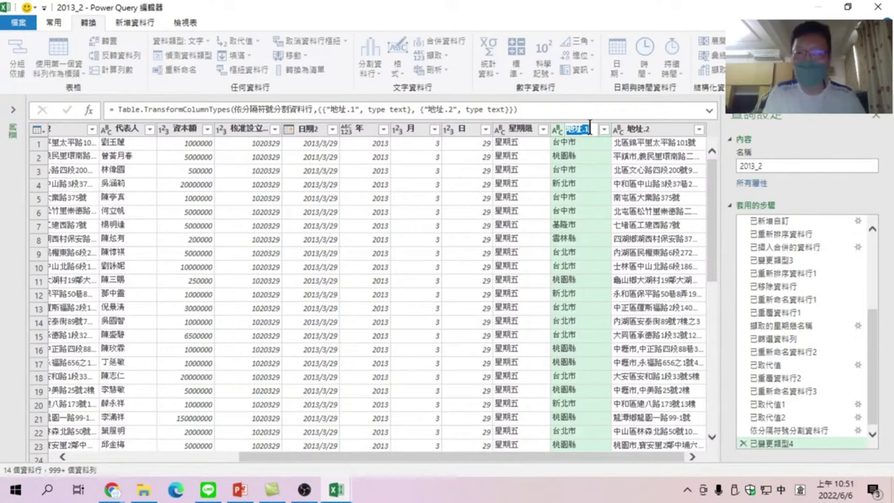
pyautogui.write('縣市')
pyautogui.press('Return')
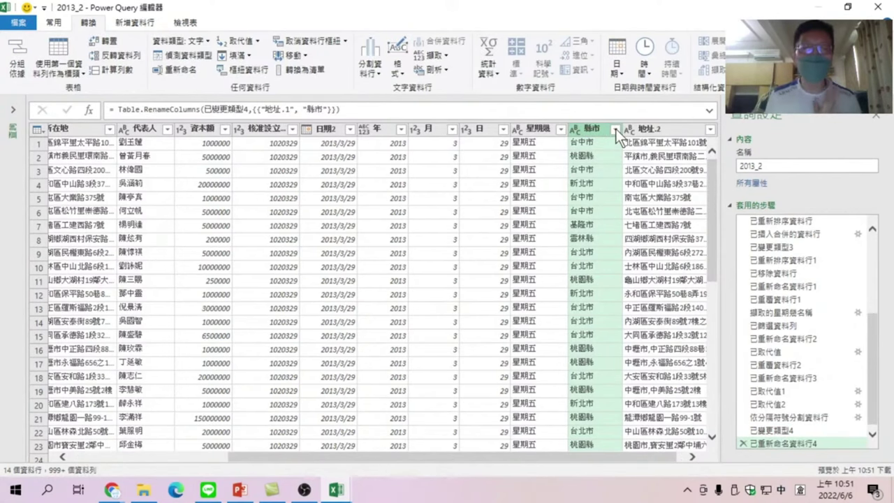
pyautogui.click(615, 129)
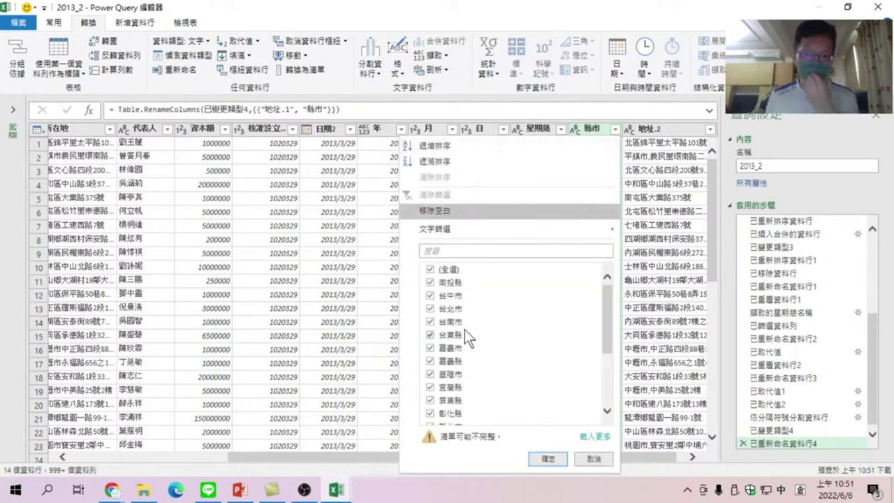
# Load every 縣市 value into the filter list and apply the filter with all cities and counties kept.
pyautogui.click(590, 436)
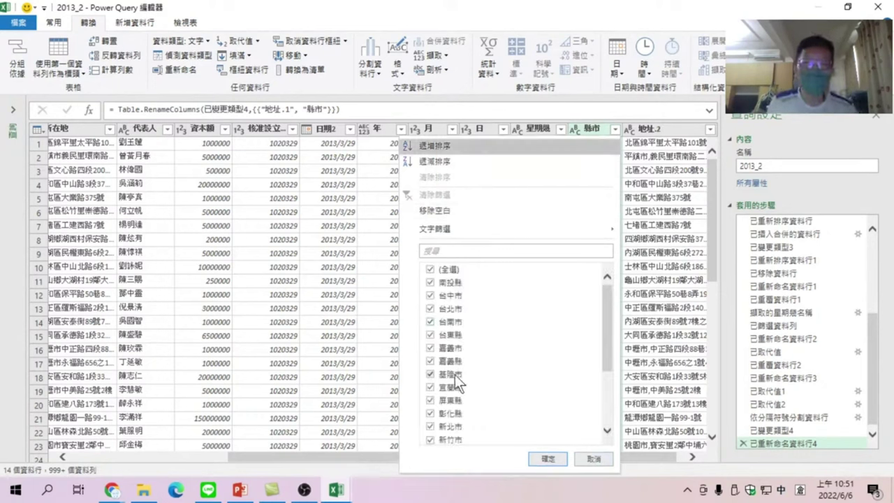
pyautogui.scroll(-2, 460, 398)
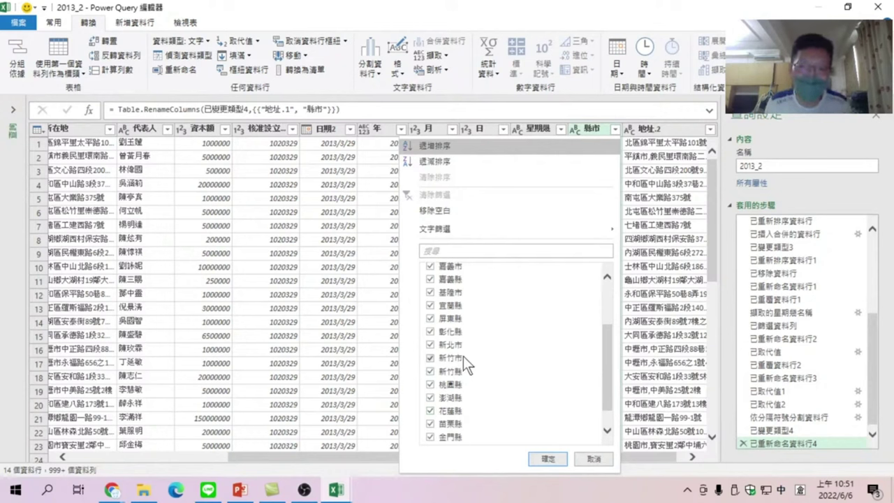
pyautogui.scroll(1, 458, 377)
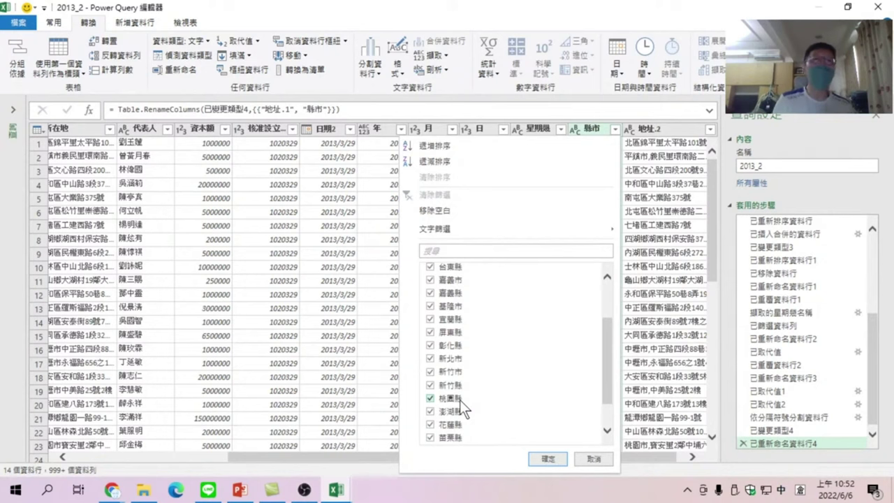
pyautogui.scroll(3, 465, 293)
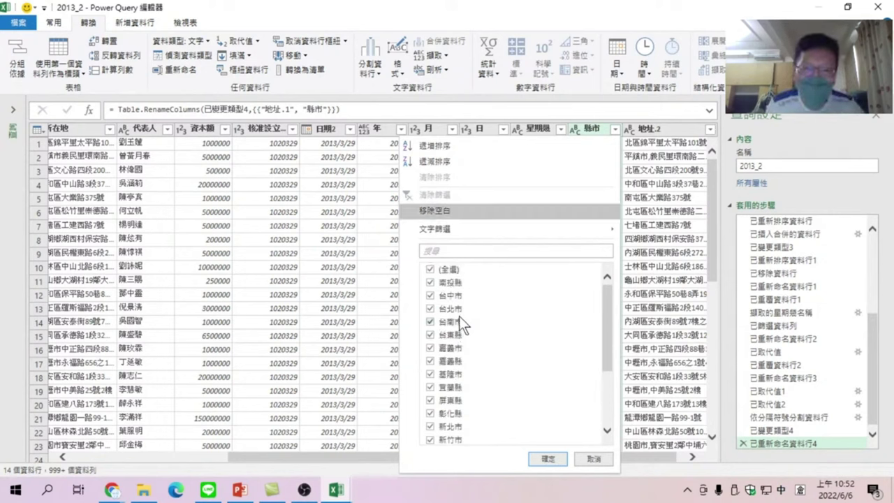
pyautogui.scroll(-1, 467, 299)
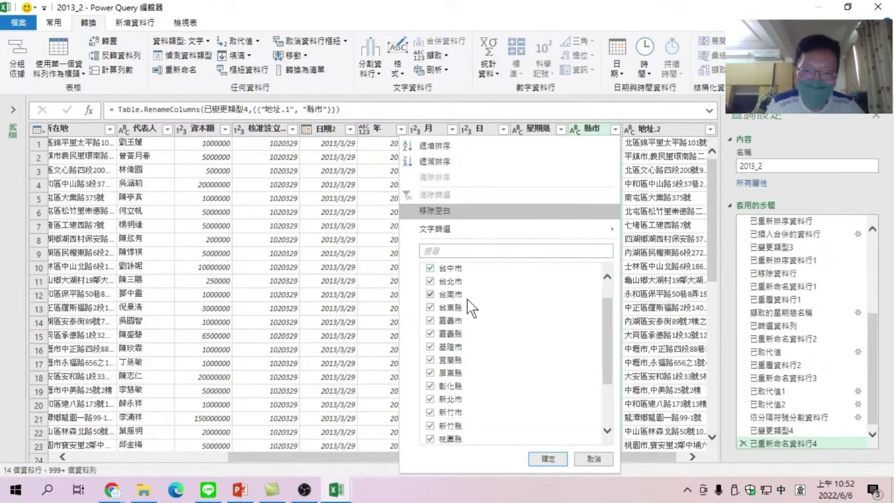
pyautogui.scroll(-2, 468, 299)
pyautogui.scroll(-1, 468, 299)
pyautogui.scroll(4, 467, 305)
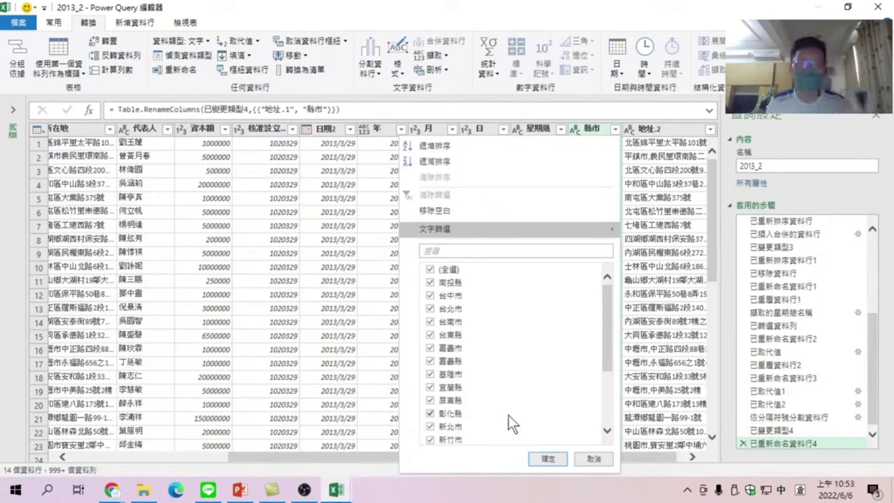
pyautogui.click(546, 458)
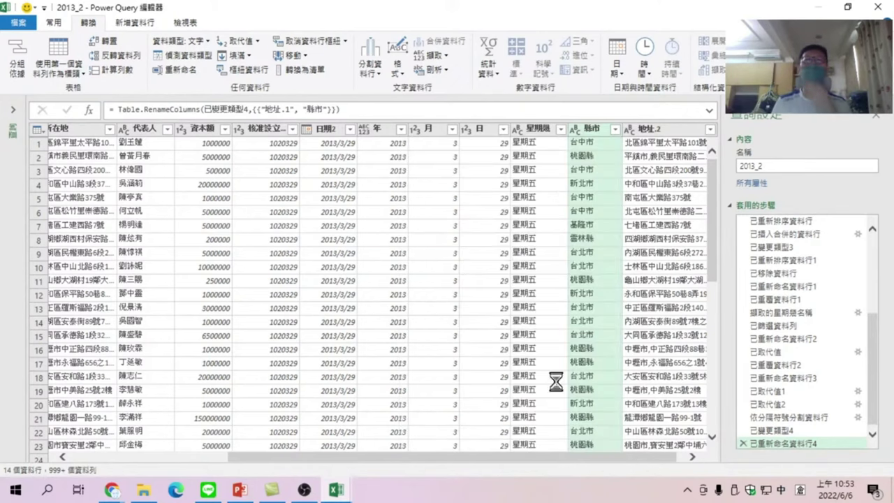